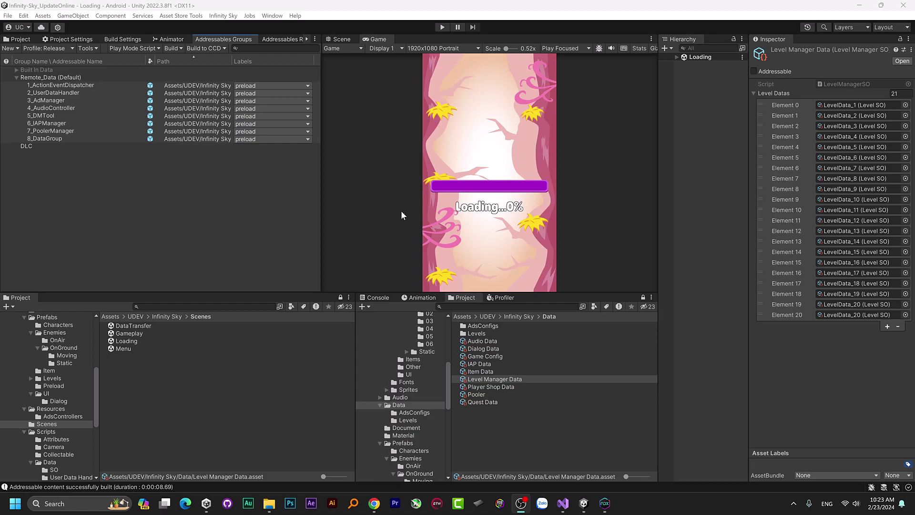
- Launch Infinity Sky in Nox, check that Level Select stops at level 21, then close the app
left_click(604, 503)
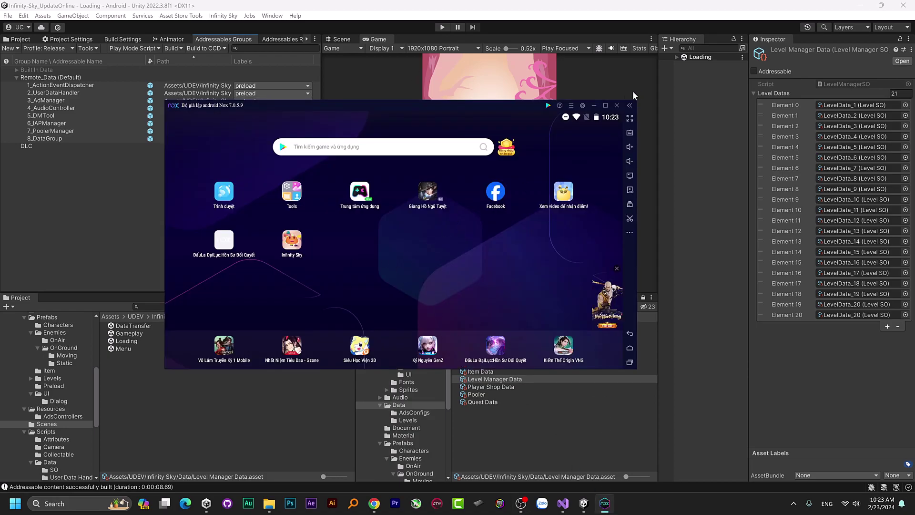
left_click(594, 106)
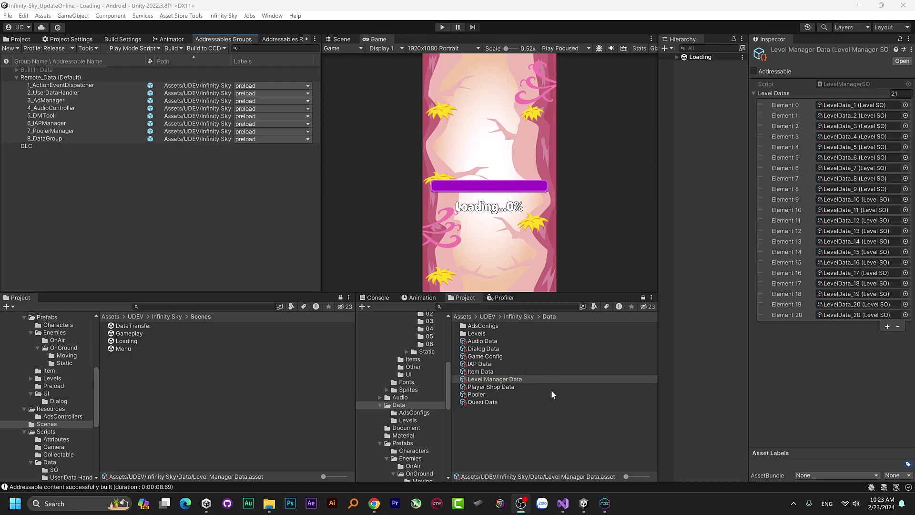
left_click(604, 502)
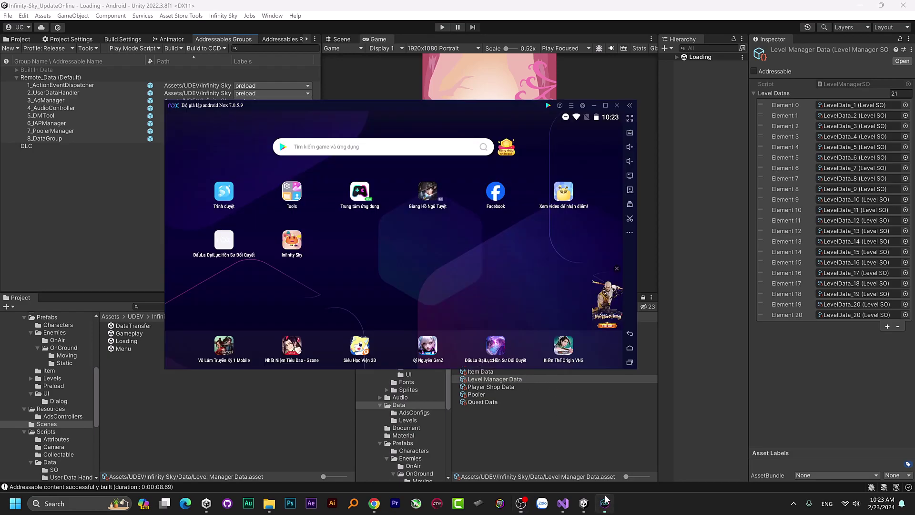
left_click(299, 253)
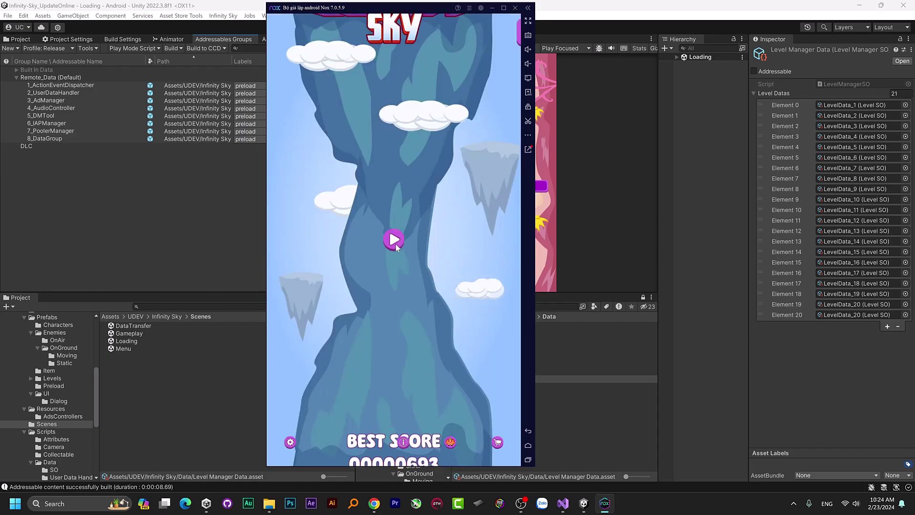
left_click(386, 256)
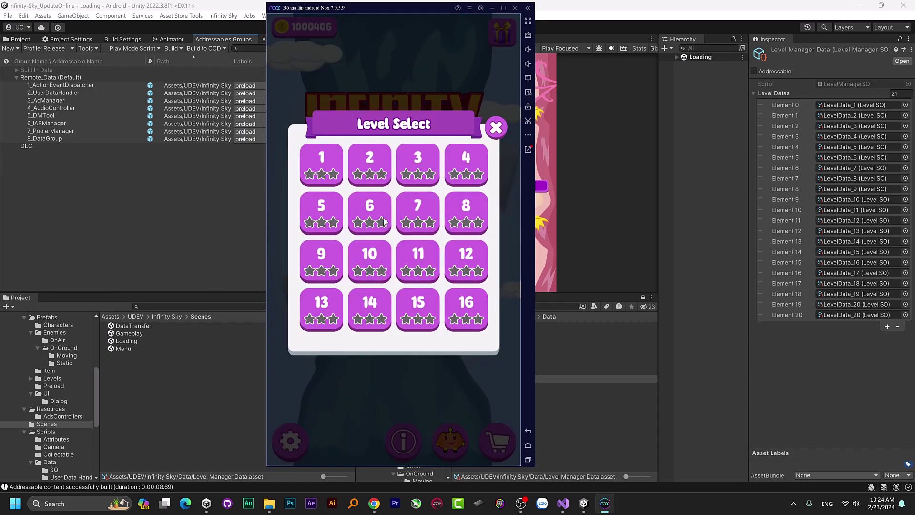
scroll(383, 248, "down", 2)
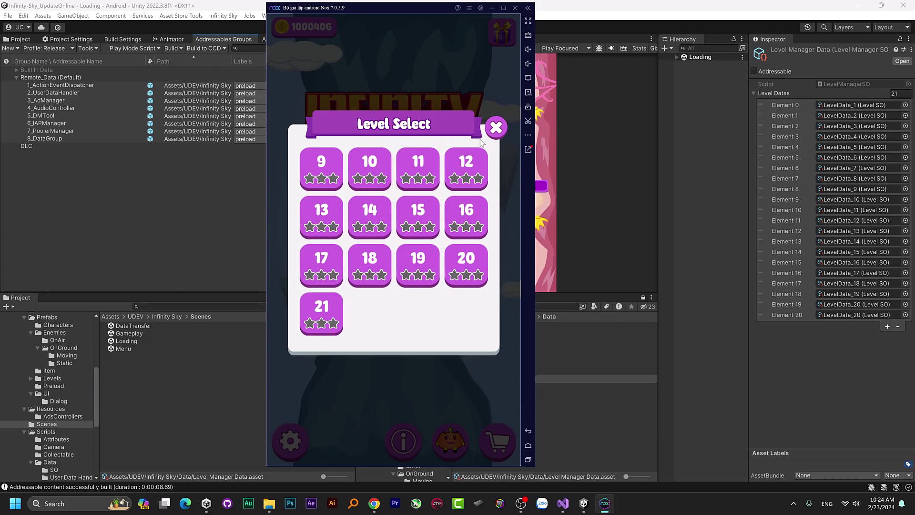
left_click(498, 127)
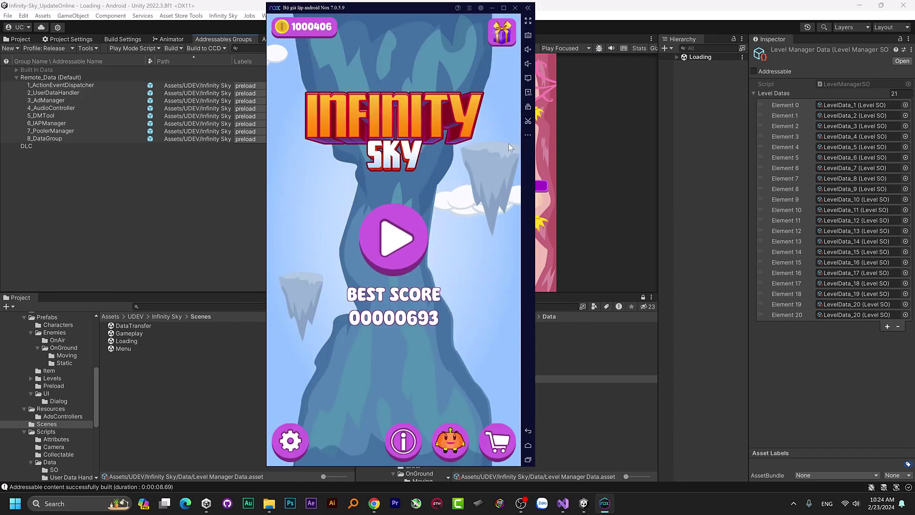
left_click(503, 71)
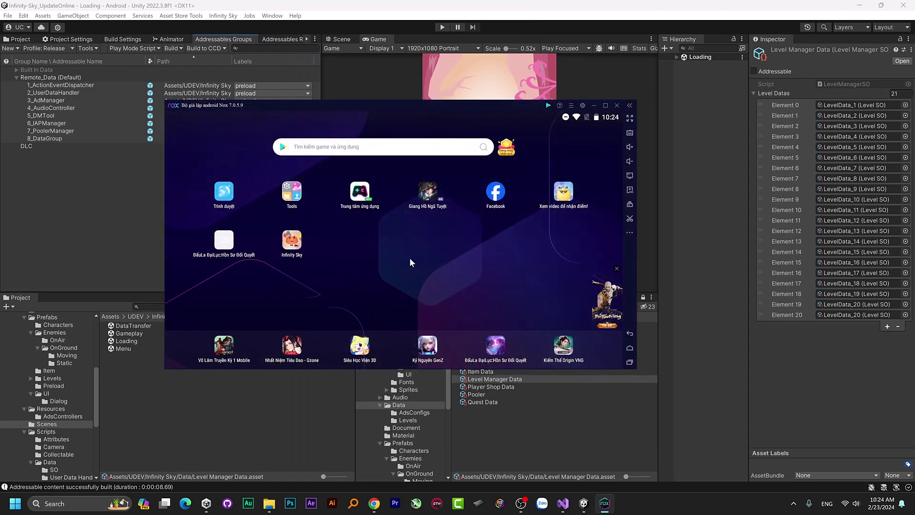
- Add four more entries to Level Manager Data's Level Datas list, reaching 25 levels
left_click(842, 344)
left_click(884, 327)
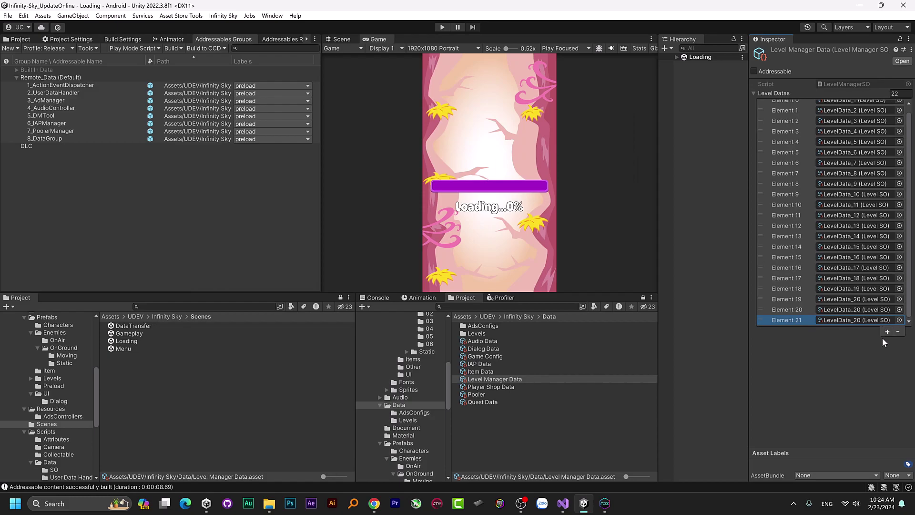
left_click(885, 333)
left_click(885, 332)
left_click(886, 333)
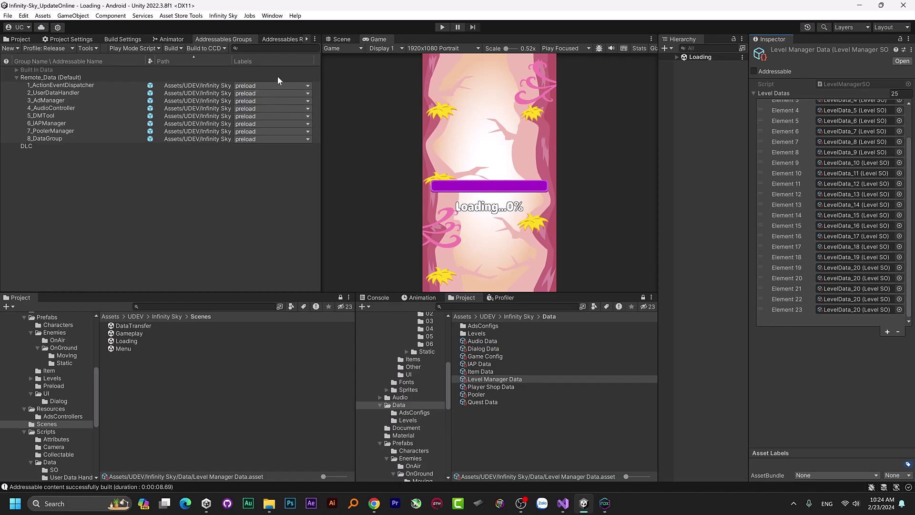
- Rebuild the Addressables with Build to CCD using Update a Previous Build
left_click(222, 48)
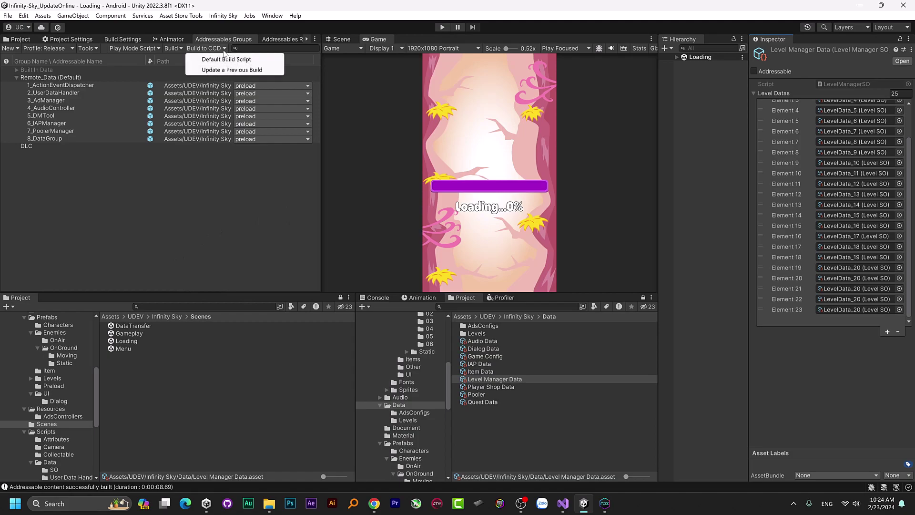
left_click(241, 70)
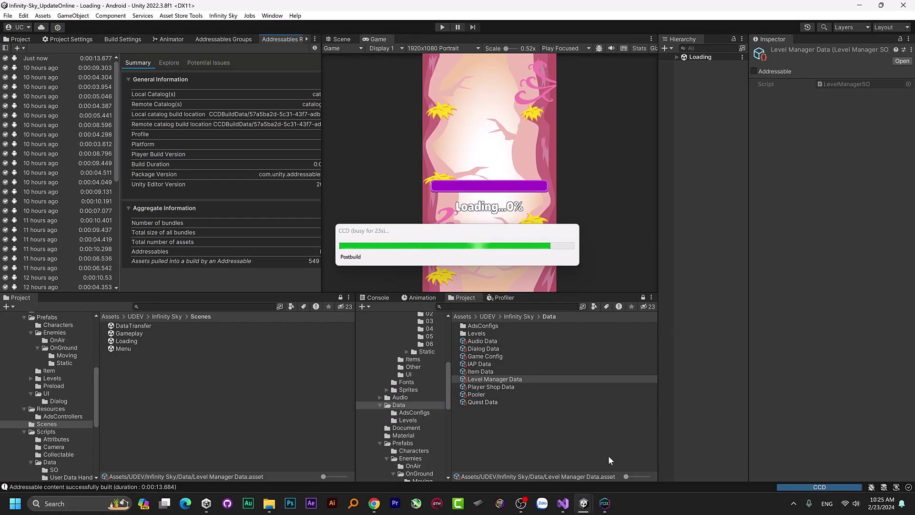
- Relaunch Infinity Sky in Nox and scroll Level Select to confirm levels 1–25 appear
left_click(603, 503)
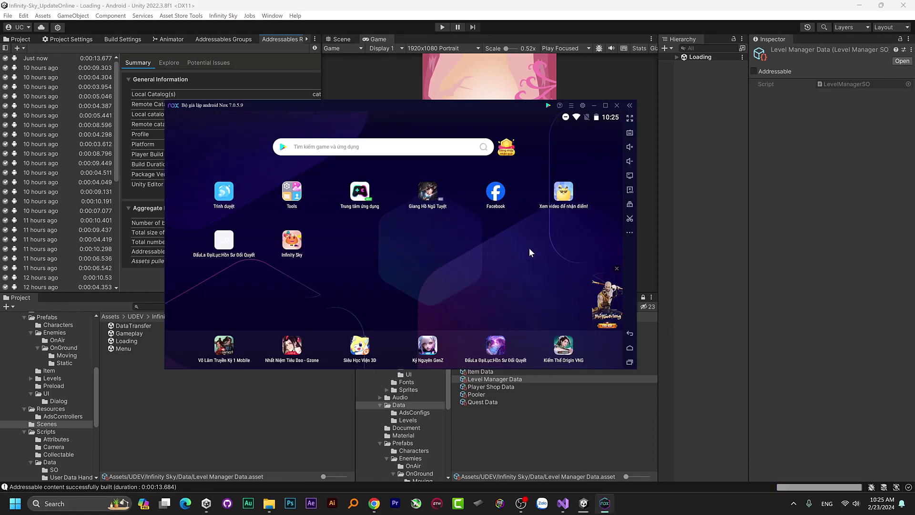
left_click(593, 105)
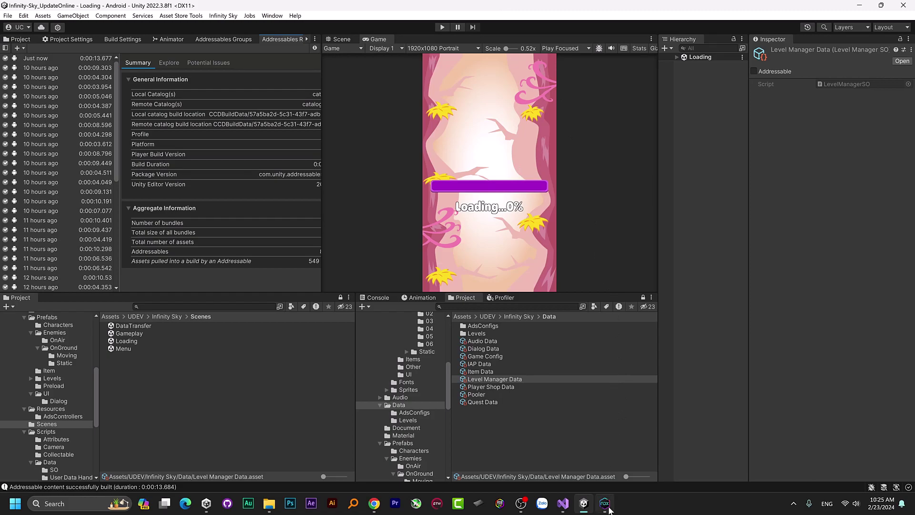
left_click(608, 508)
left_click(298, 248)
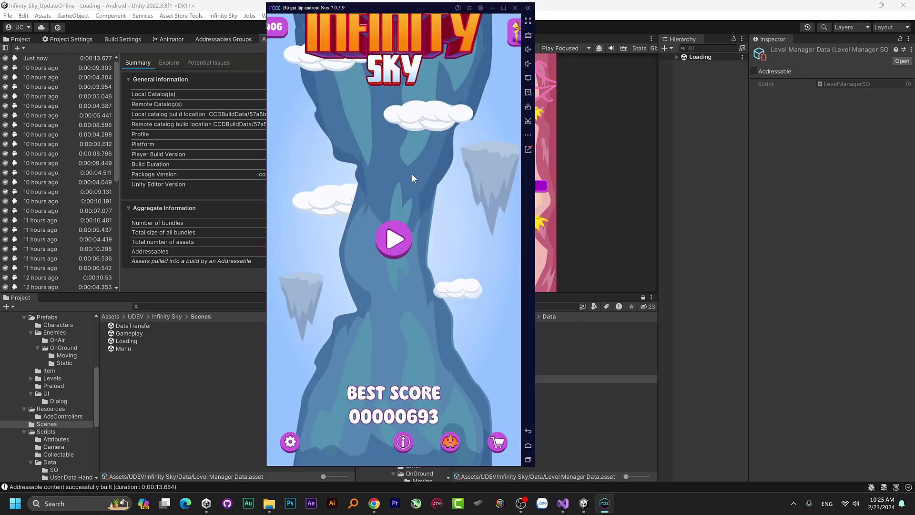
left_click(393, 238)
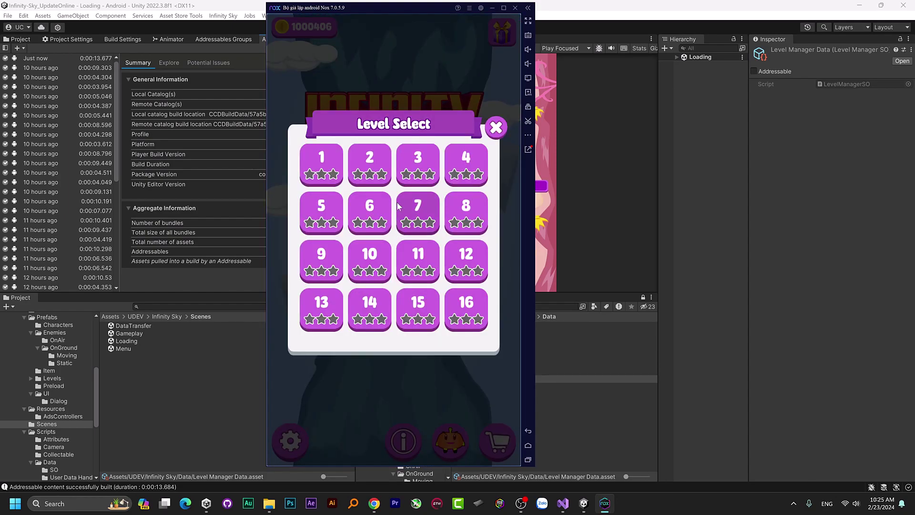
scroll(399, 206, "down", 3)
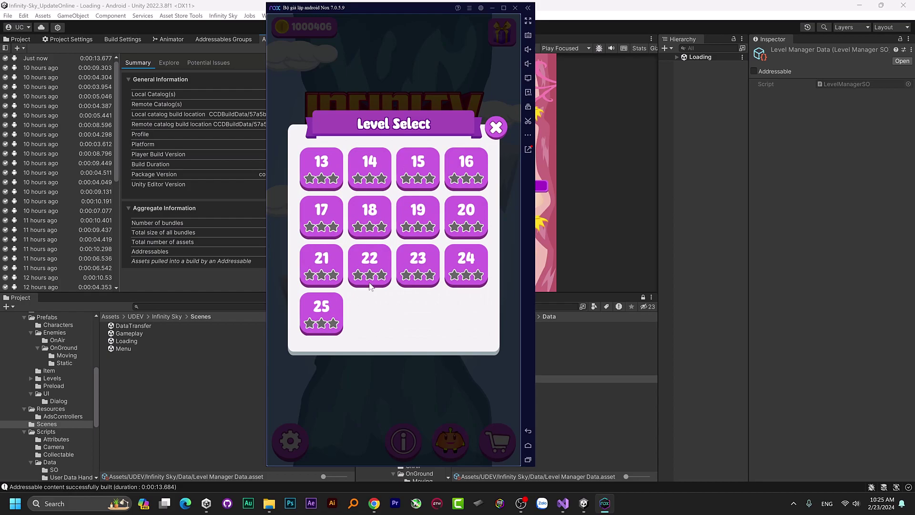